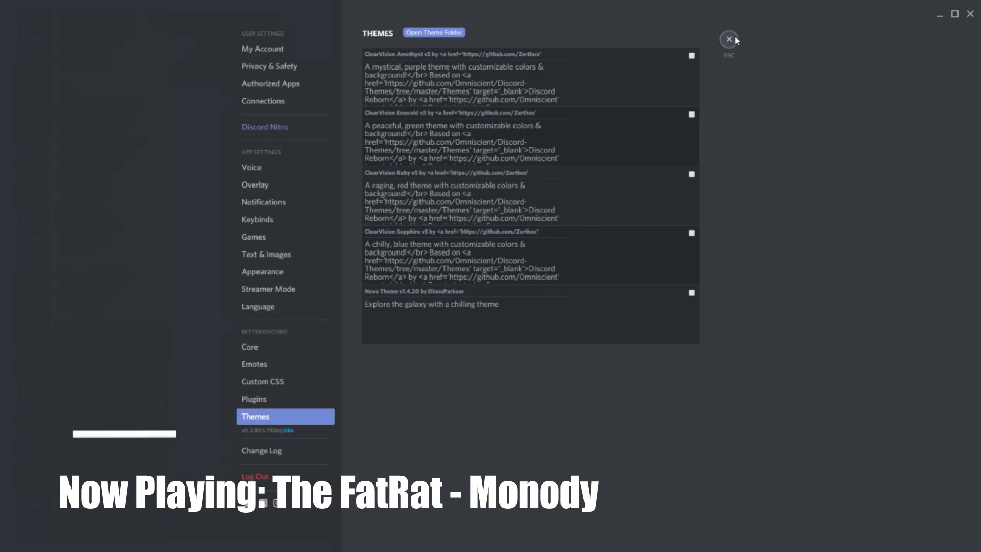
- Leave the Themes settings page to get back to the empty #testing channel
{"action": "left_click", "coordinate": [730, 39]}
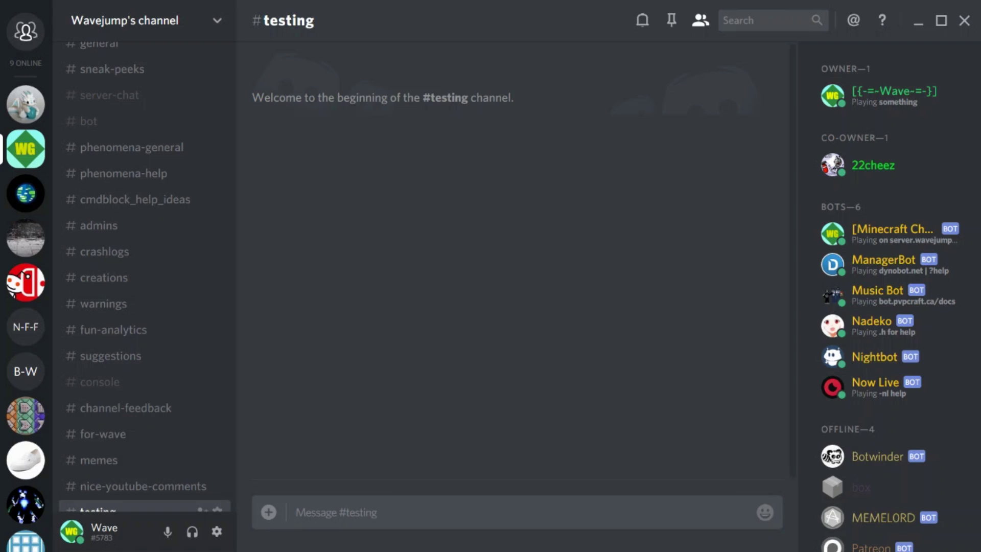
{"action": "left_click", "coordinate": [357, 509]}
- Send '*Italic Text*' in italics, followed by a plain note asking a member to ignore it
{"action": "type", "text": "*"}
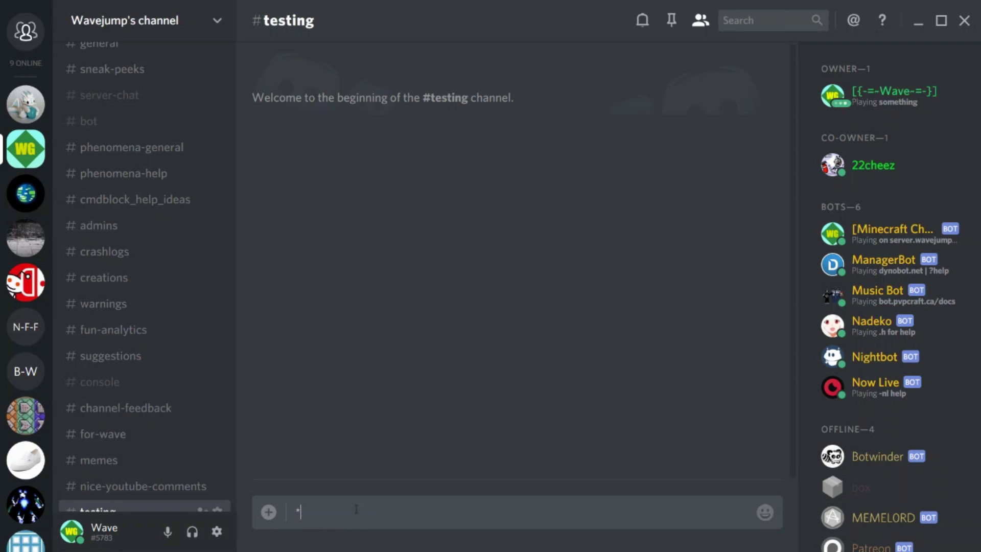
{"action": "key", "text": "BackSpace"}
{"action": "type", "text": "*"}
{"action": "type", "text": "Italic Text*"}
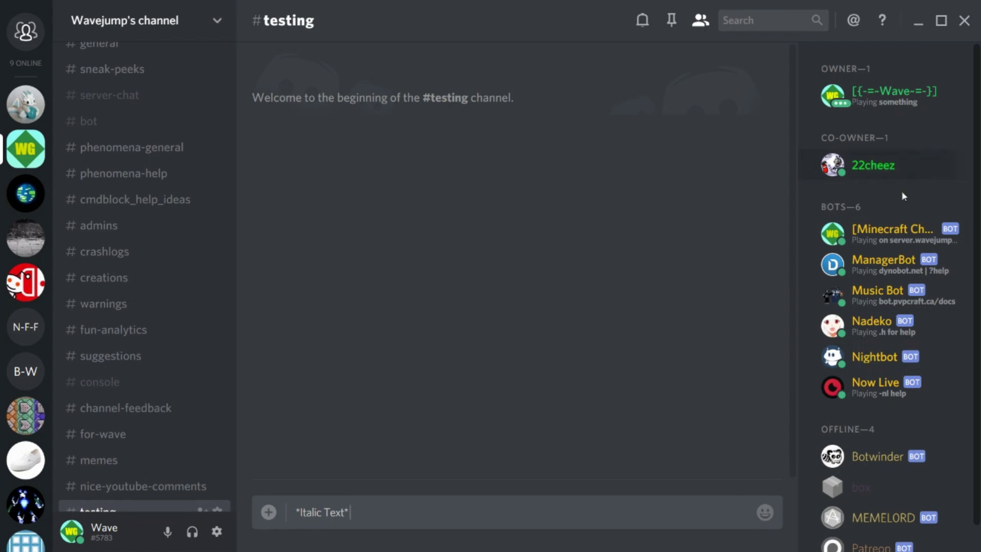
{"action": "type", "text": " ("}
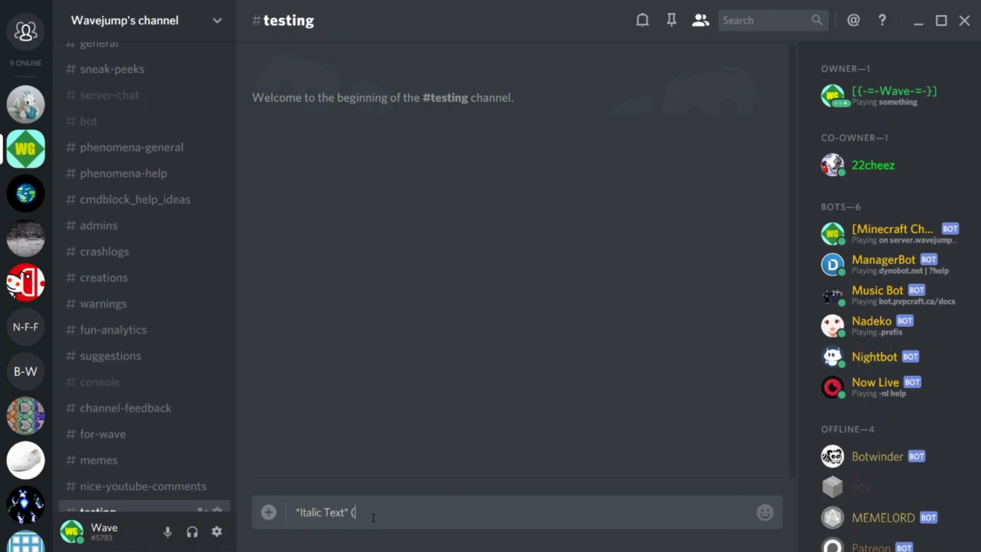
{"action": "type", "text": "Ignore this cheez, it's for a vi"}
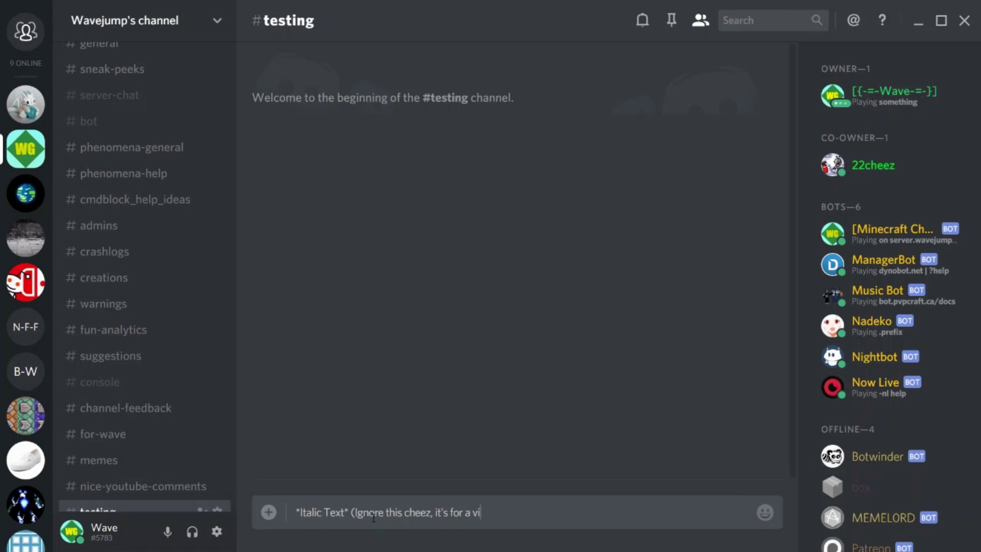
{"action": "type", "text": "deo)"}
{"action": "key", "text": "Return"}
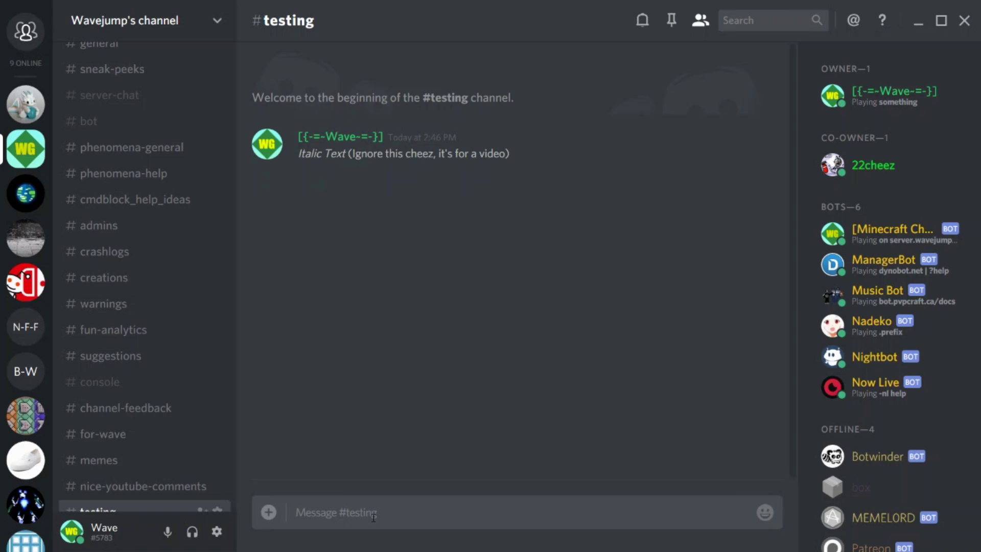
- Post '_Italic Text Number Two_' as a second italic message, then begin the bold one
{"action": "type", "text": "_"}
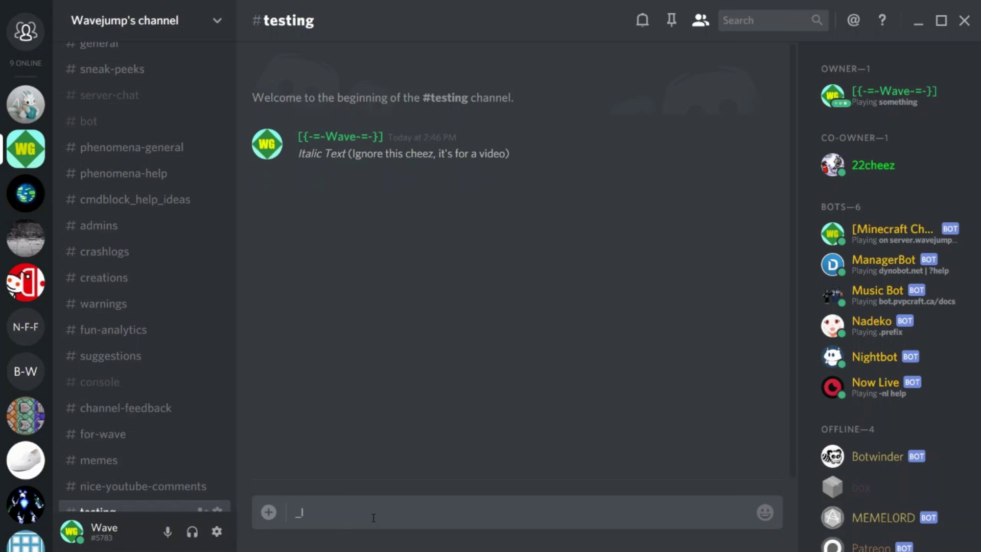
{"action": "type", "text": "Italic Text Number Two_"}
{"action": "key", "text": "Return"}
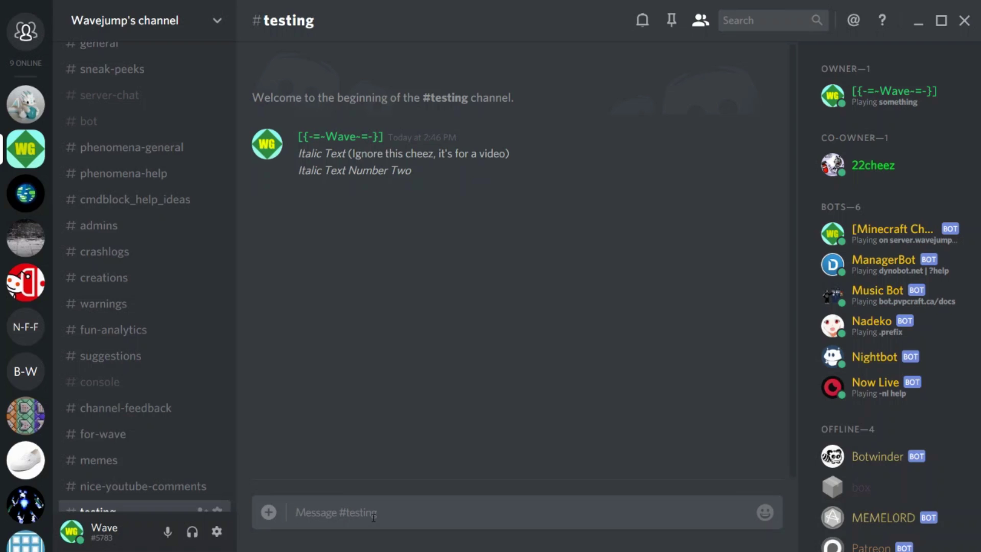
{"action": "type", "text": "**"}
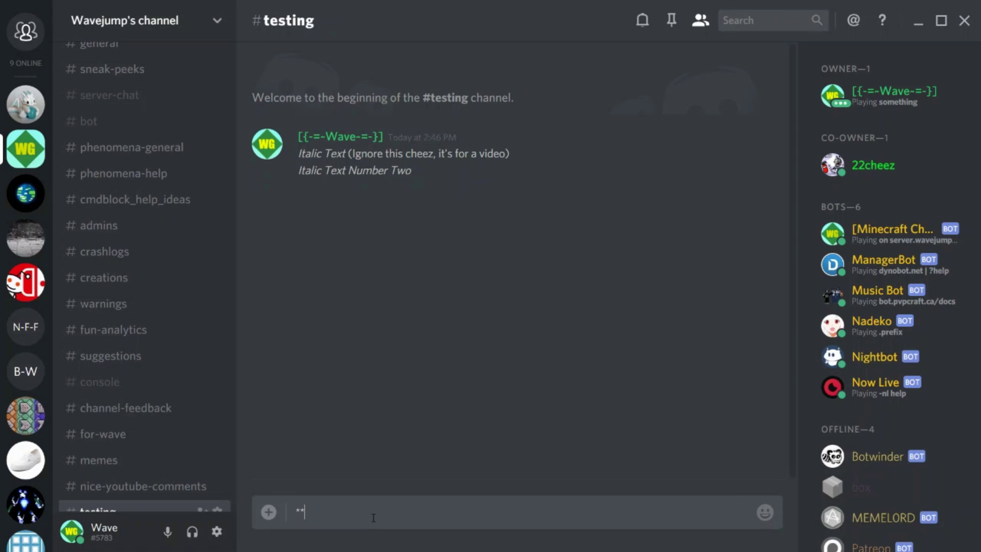
{"action": "type", "text": "bol"}
- Send '**Bold Text**' so 'Bold Text' appears bold, then begin the strikethrough message
{"action": "key", "text": "BackSpace"}
{"action": "key", "text": "BackSpace"}
{"action": "key", "text": "BackSpace"}
{"action": "type", "text": "Bold Text**"}
{"action": "key", "text": "Return"}
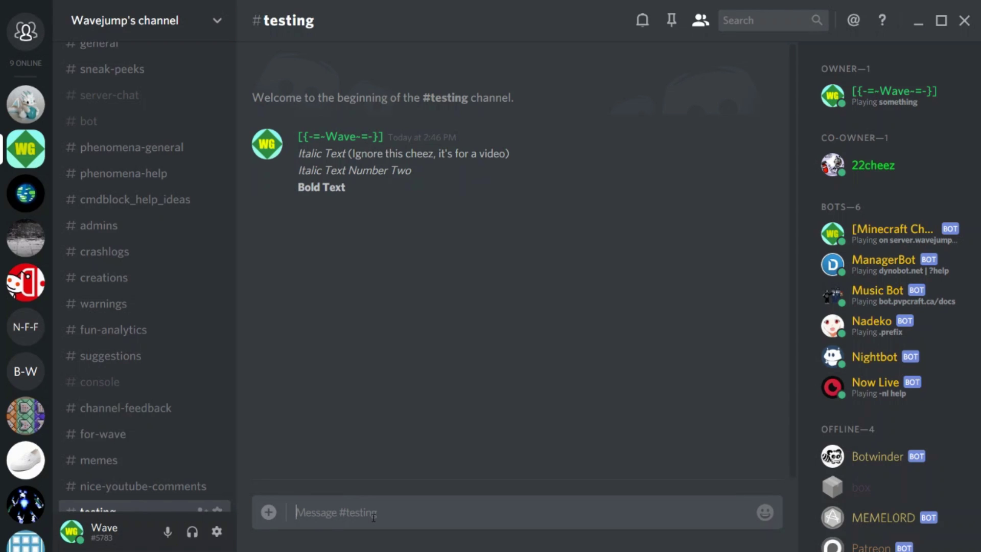
{"action": "type", "text": "~~"}
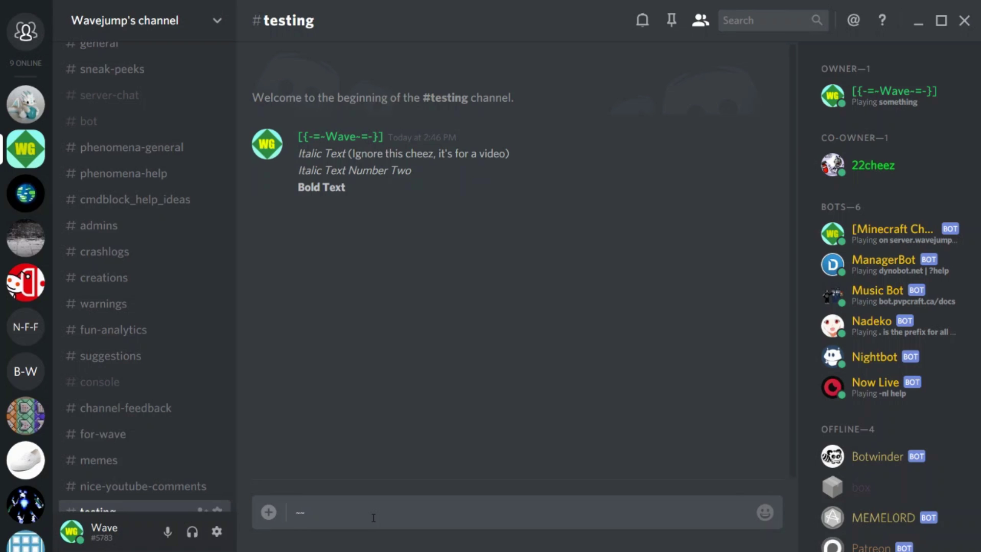
- Post '~~Strikethrough~~' as struck-through text, then briefly open and cancel its edit
{"action": "type", "text": "Strikethrough~~"}
{"action": "key", "text": "Return"}
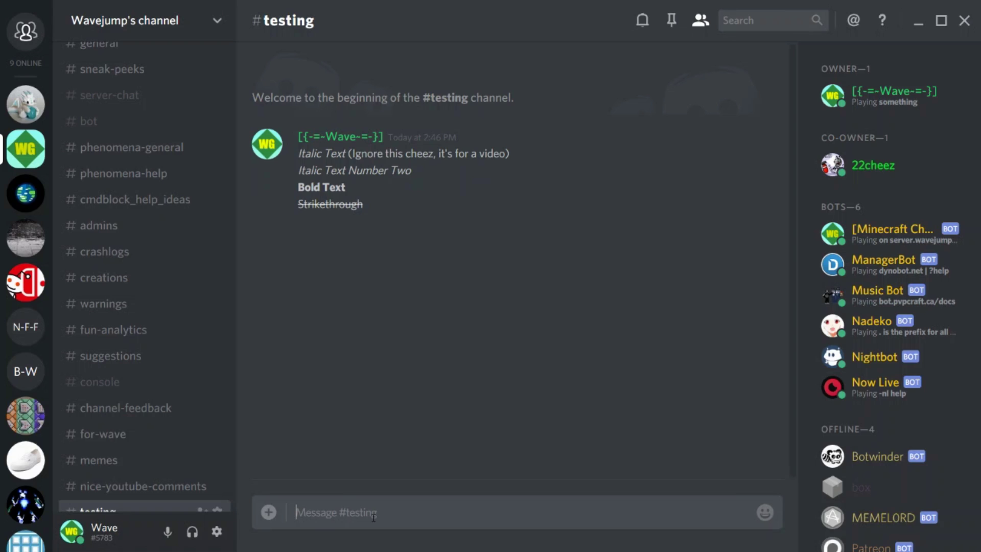
{"action": "key", "text": "Up"}
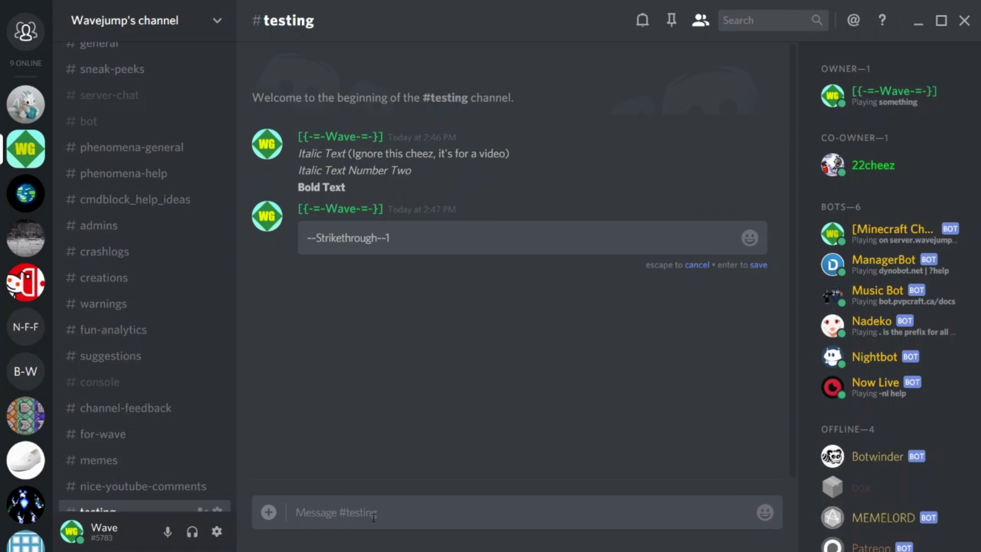
{"action": "key", "text": "Escape"}
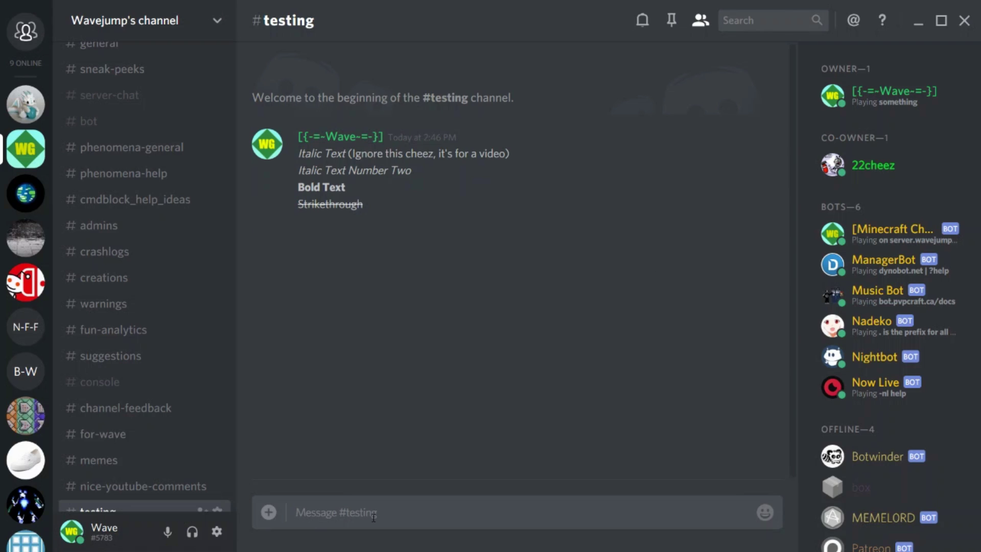
- Post '__Underlined Text__' as an underlined line, then begin the combined-format message
{"action": "type", "text": "_"}
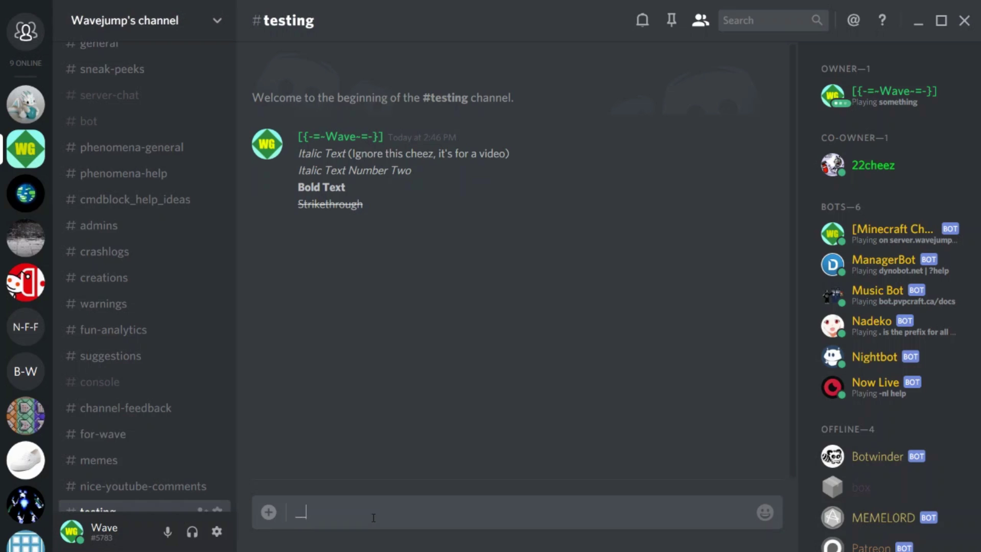
{"action": "type", "text": "_Underlined Text__"}
{"action": "key", "text": "Return"}
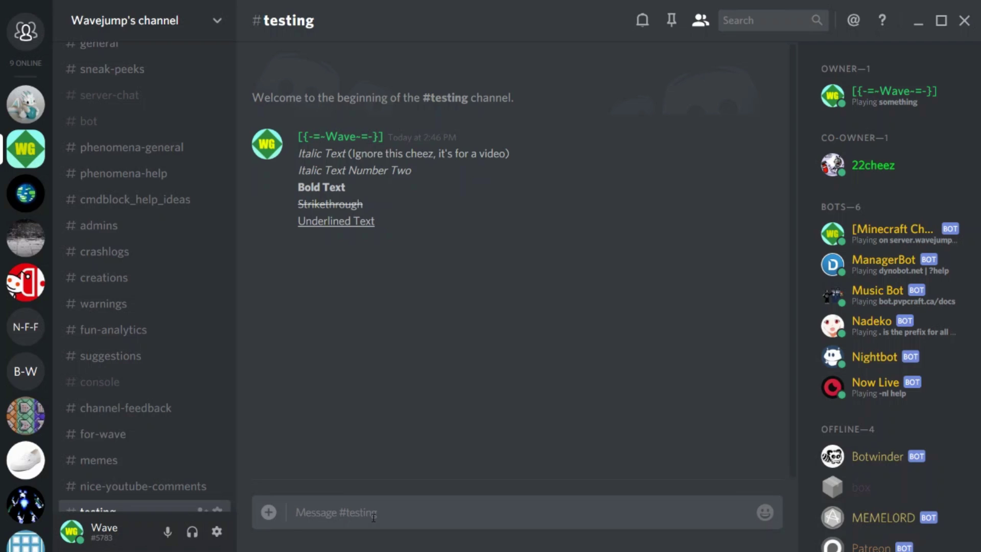
{"action": "type", "text": "_***"}
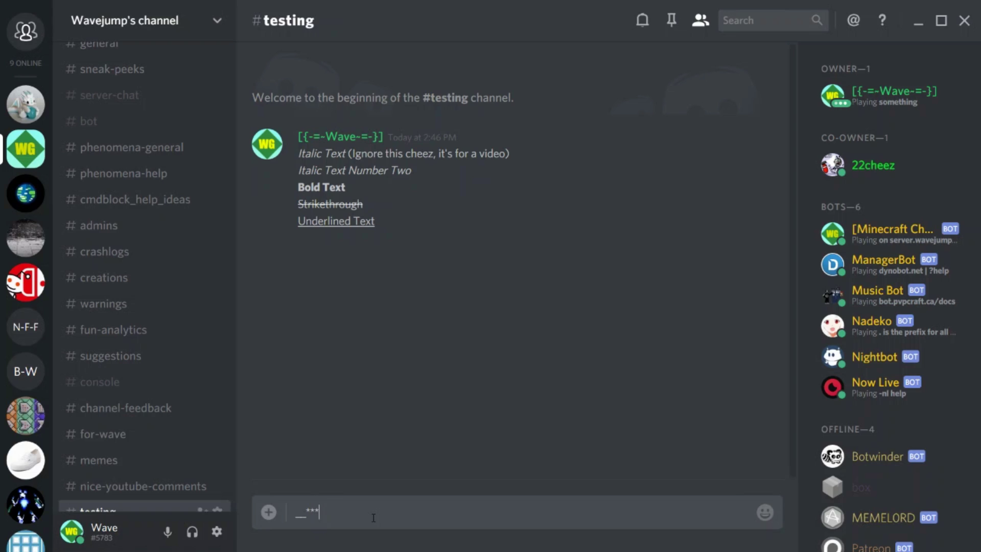
- Send '__***Underlined, Bold, Italic Text***__' combining underline, bold and italic
{"action": "type", "text": "Underlined, Bold, Italic Text"}
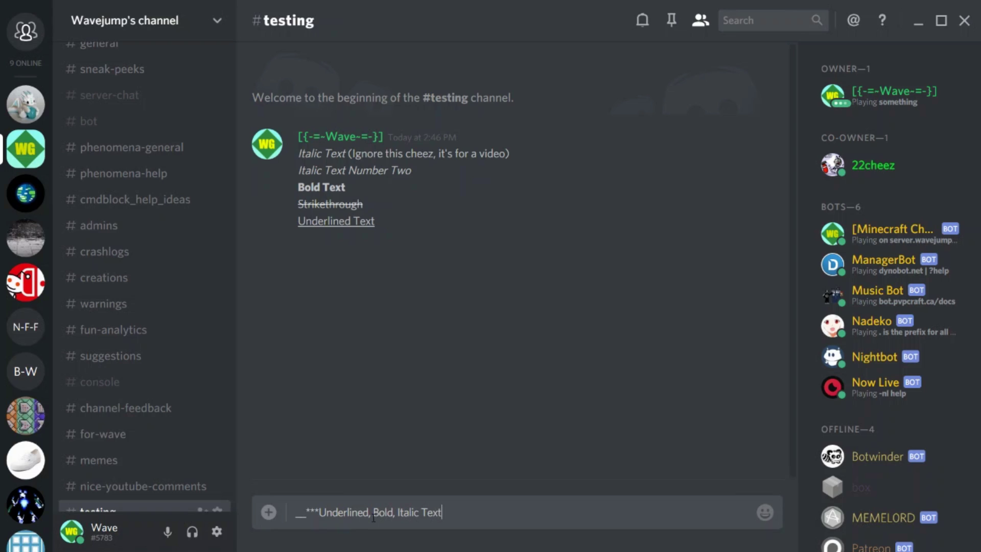
{"action": "type", "text": "***__"}
{"action": "key", "text": "Return"}
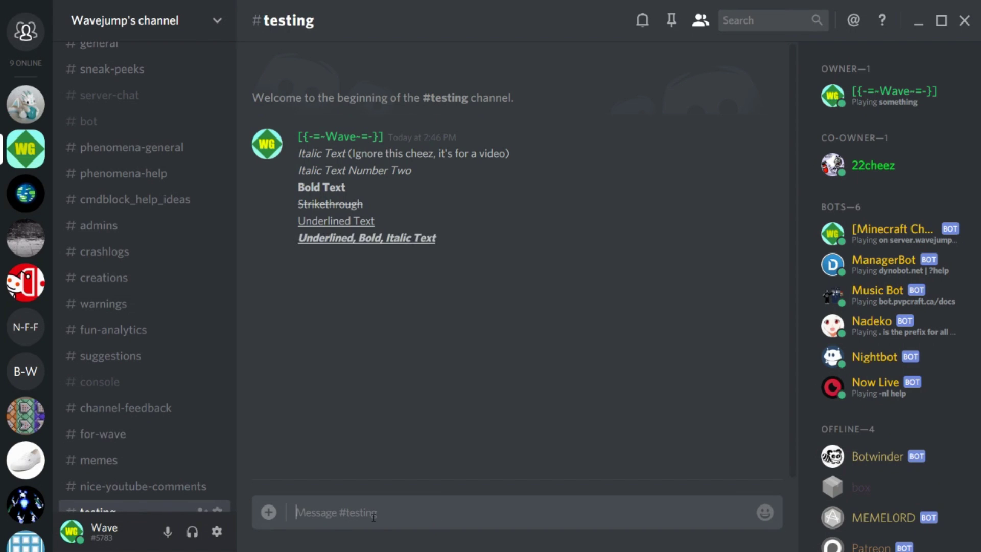
- Copy that raw text, wrap it in ~~, insert ', Strikethrough-erized' after Italic, and send
{"action": "key", "text": "Up"}
{"action": "key", "text": "ctrl+a"}
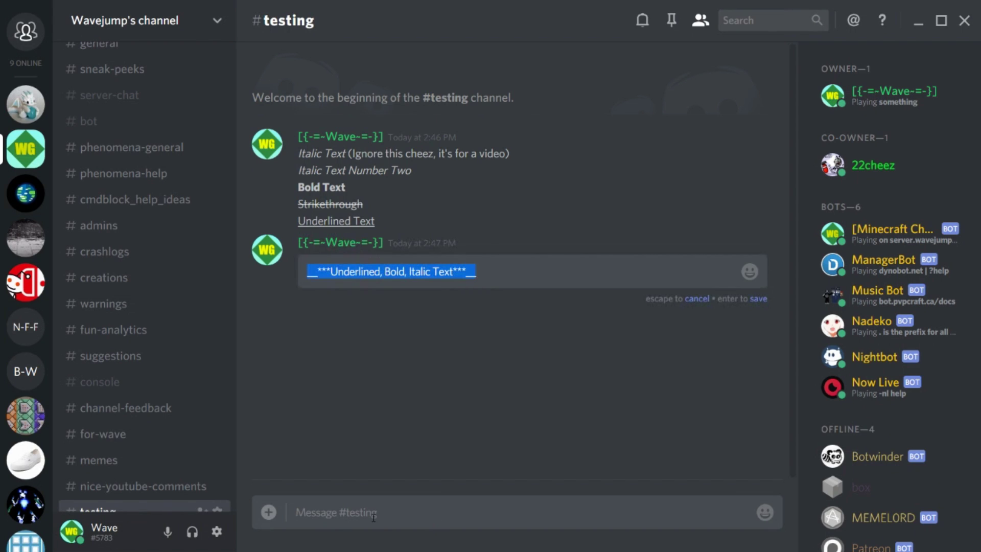
{"action": "key", "text": "ctrl+c"}
{"action": "key", "text": "Escape"}
{"action": "type", "text": "~~"}
{"action": "key", "text": "ctrl+v"}
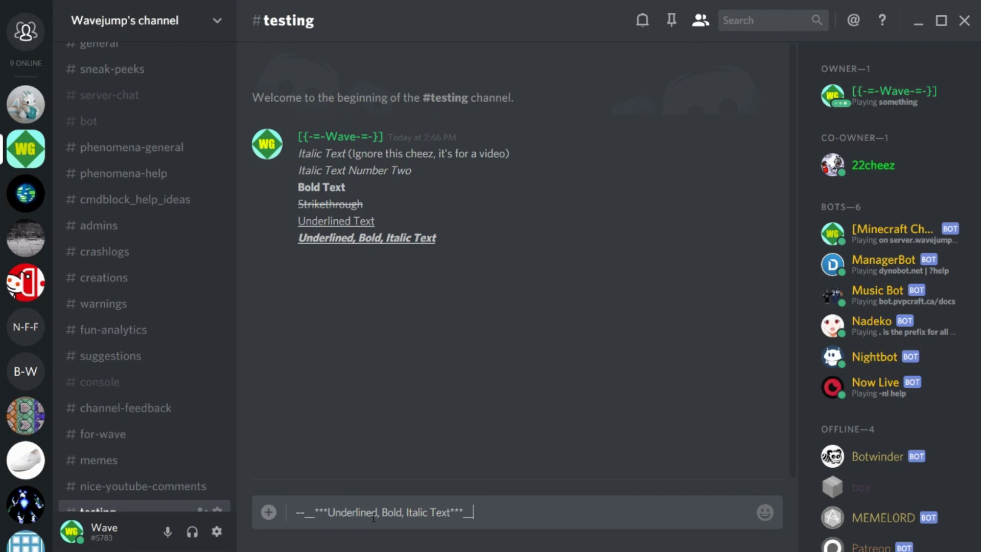
{"action": "type", "text": "~~"}
{"action": "left_click", "coordinate": [427, 512]}
{"action": "type", "text": ", Strikethrough"}
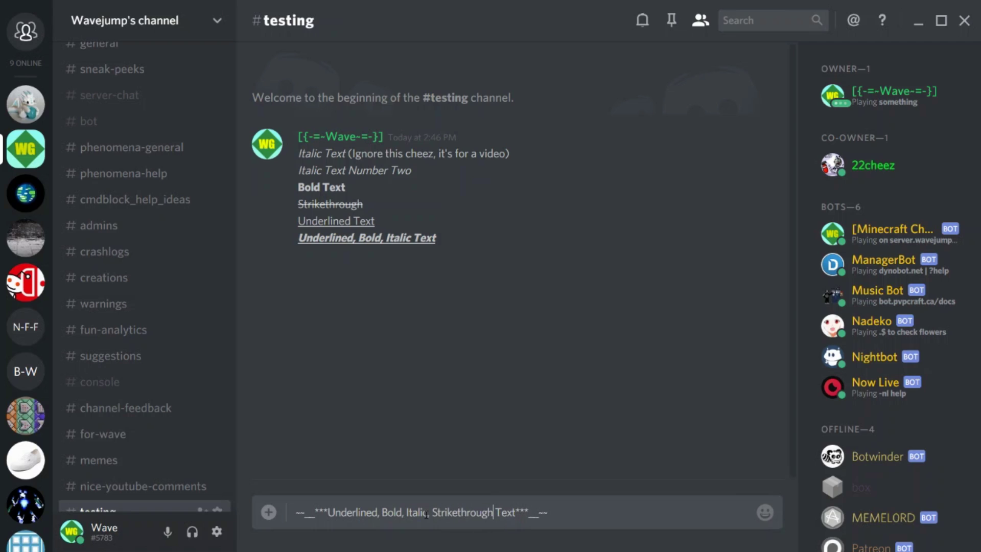
{"action": "type", "text": "-erized"}
{"action": "key", "text": "Return"}
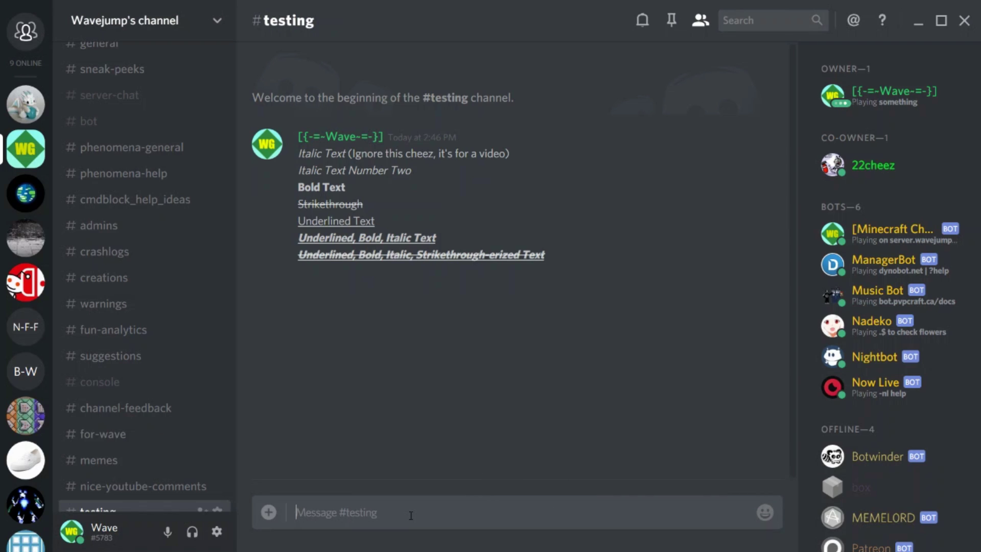
- Send '`One line code block`' as inline code, then view its raw text and cancel
{"action": "type", "text": "`"}
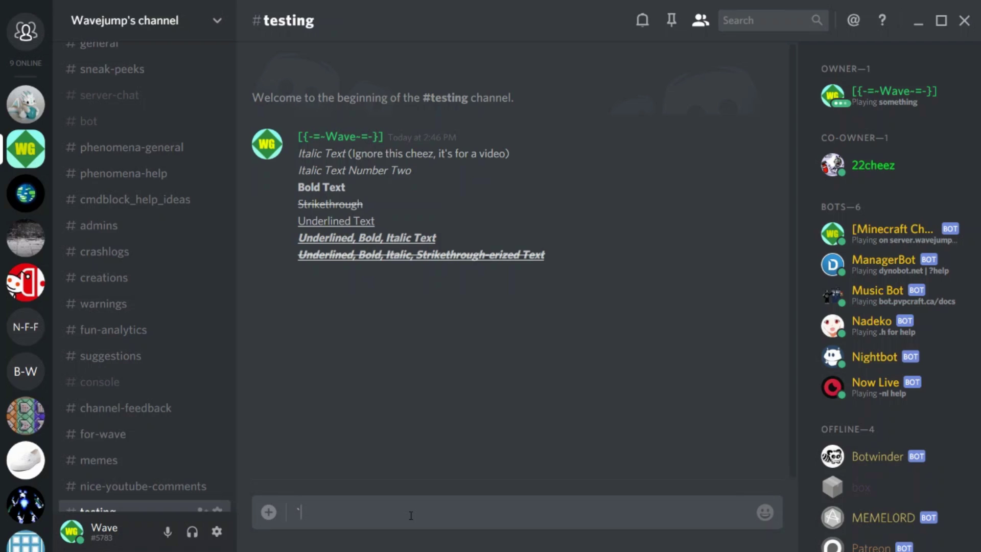
{"action": "type", "text": "One line code block`"}
{"action": "key", "text": "Return"}
{"action": "key", "text": "Up"}
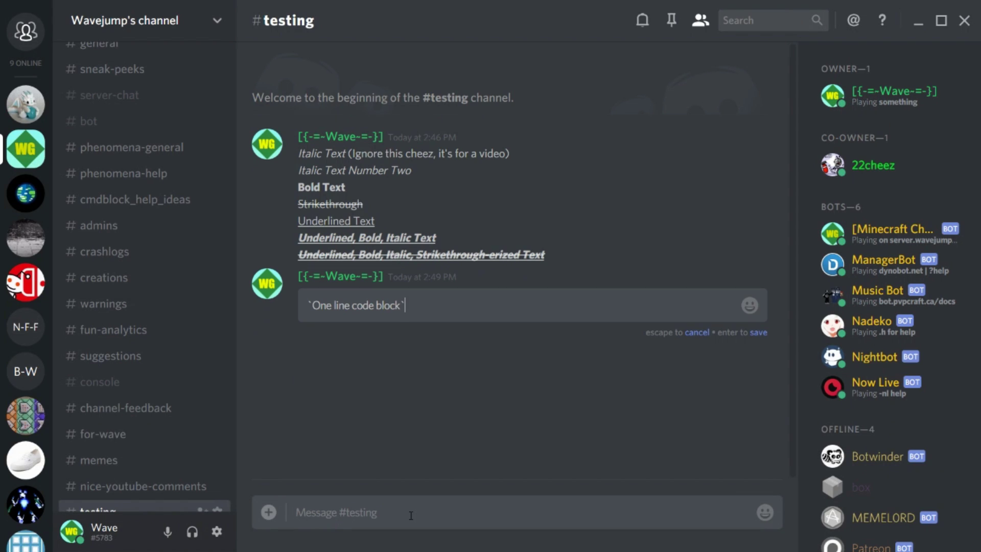
{"action": "key", "text": "Escape"}
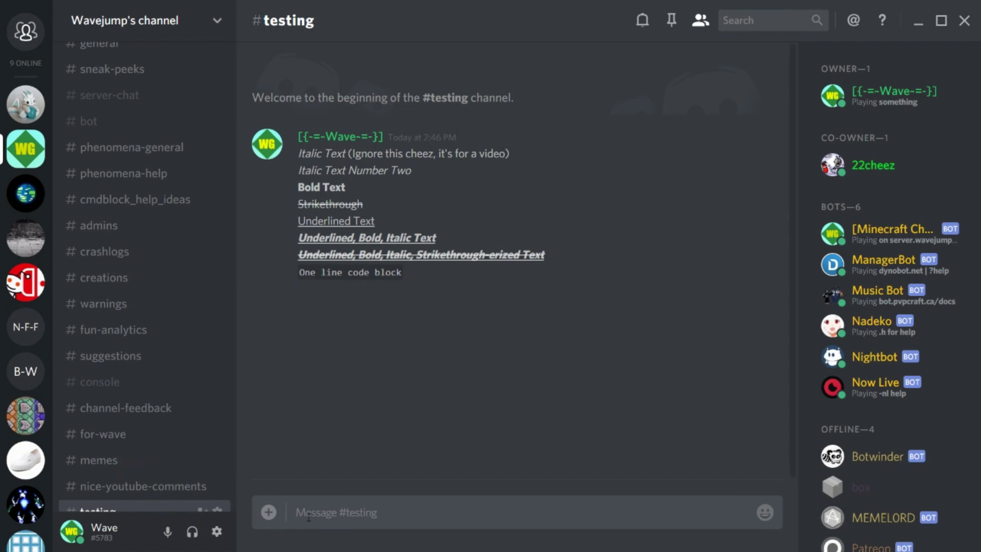
- Send a message consisting of just two backticks
{"action": "type", "text": "```"}
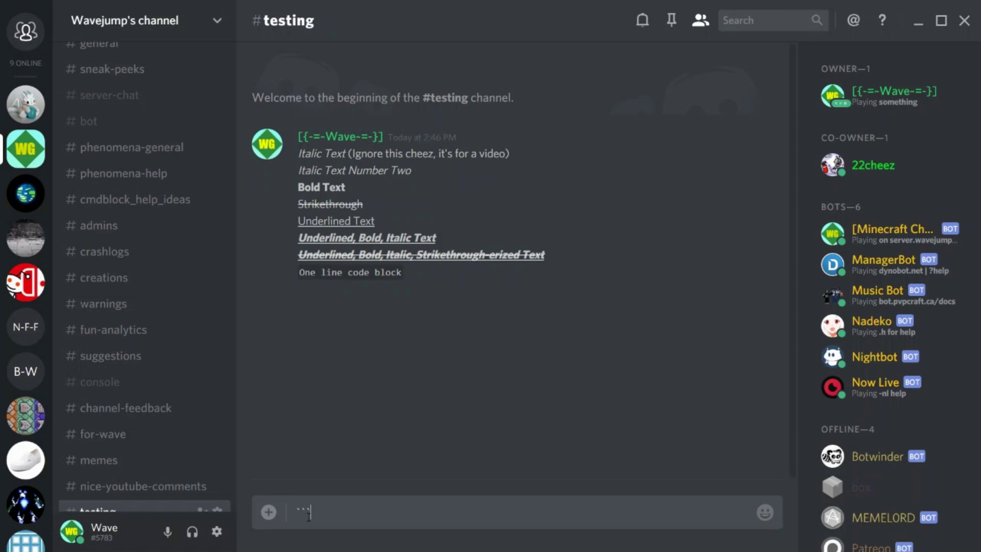
{"action": "key", "text": "BackSpace"}
{"action": "key", "text": "Return"}
- Edit it to add the line 'Example multiline thing' and closing backticks, save, then begin a new backtick message
{"action": "key", "text": "Up"}
{"action": "key", "text": "shift+Return"}
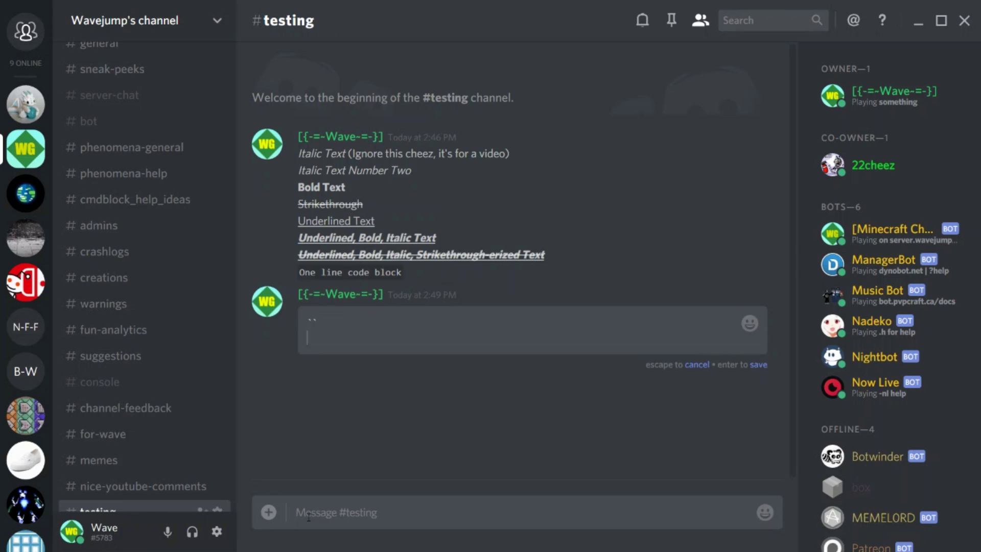
{"action": "type", "text": "Example multiline te"}
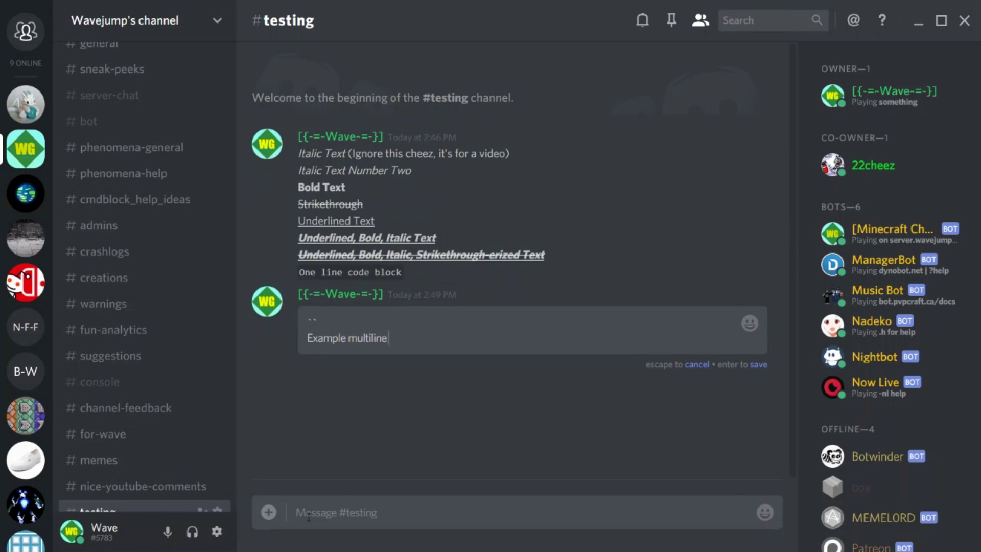
{"action": "key", "text": "BackSpace"}
{"action": "key", "text": "BackSpace"}
{"action": "type", "text": "thing"}
{"action": "key", "text": "shift+Return"}
{"action": "type", "text": "``"}
{"action": "key", "text": "Return"}
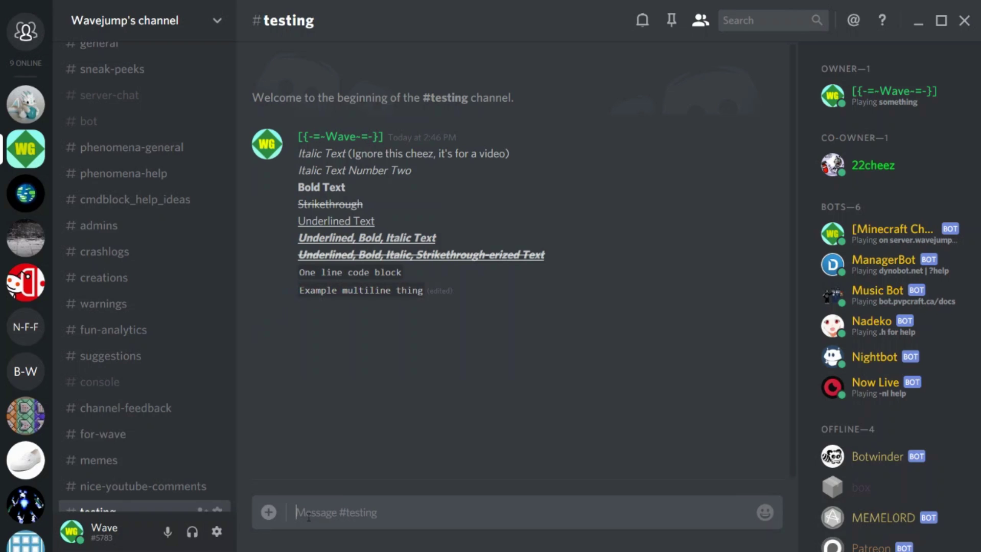
{"action": "type", "text": "``"}
{"action": "key", "text": "shift+Return"}
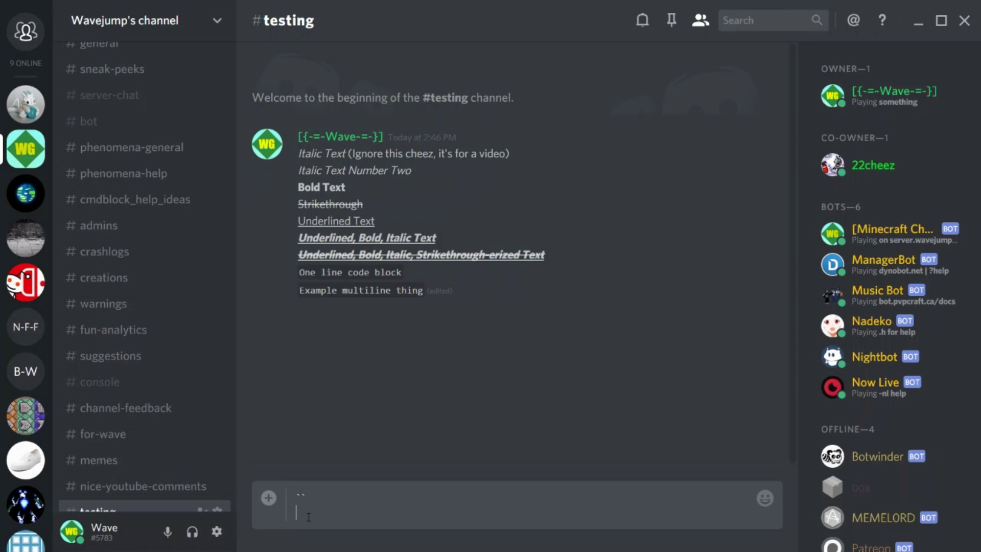
- Send a ```css code block containing 'This is green text' to #testing
{"action": "key", "text": "BackSpace"}
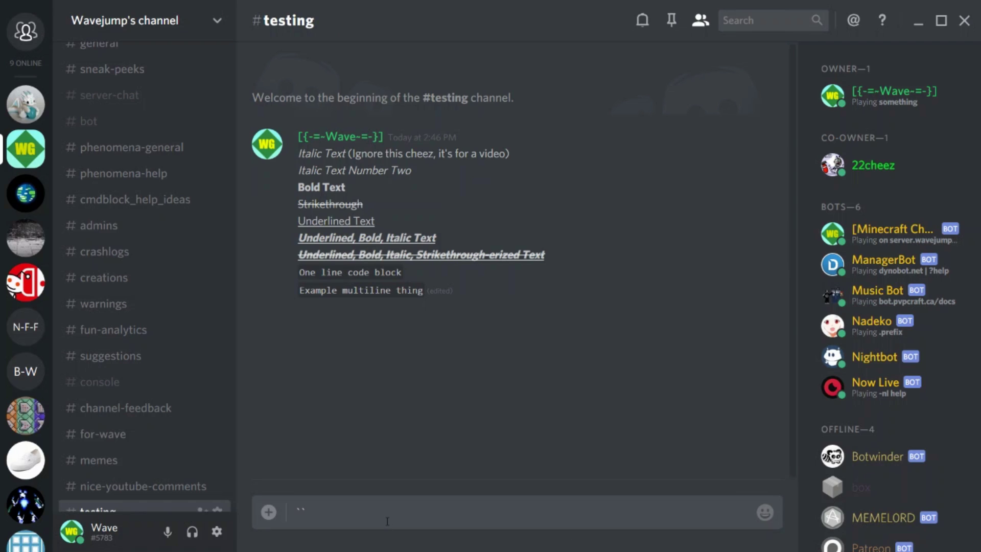
{"action": "type", "text": "`css"}
{"action": "key", "text": "shift+Return"}
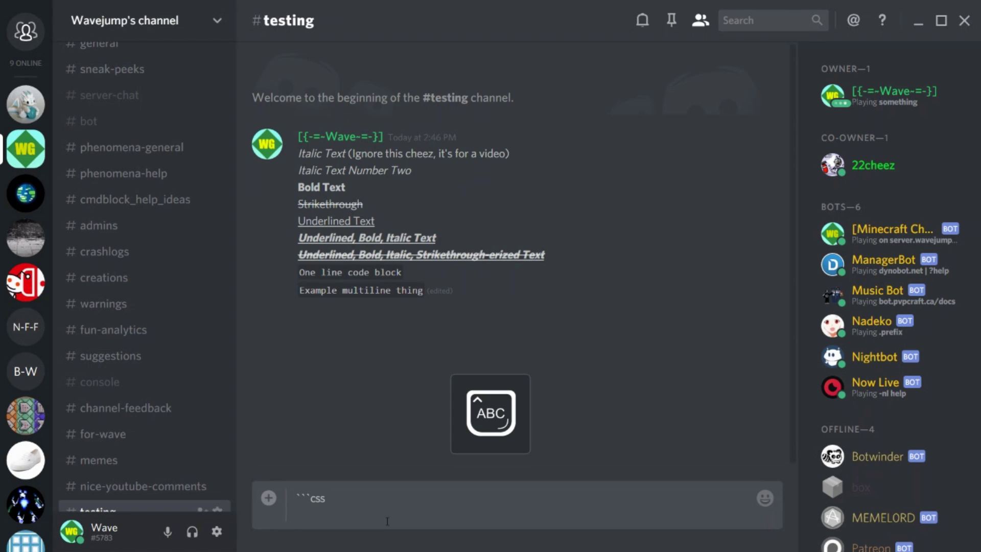
{"action": "key", "text": "BackSpace"}
{"action": "key", "text": "BackSpace"}
{"action": "key", "text": "BackSpace"}
{"action": "key", "text": "BackSpace"}
{"action": "type", "text": "css"}
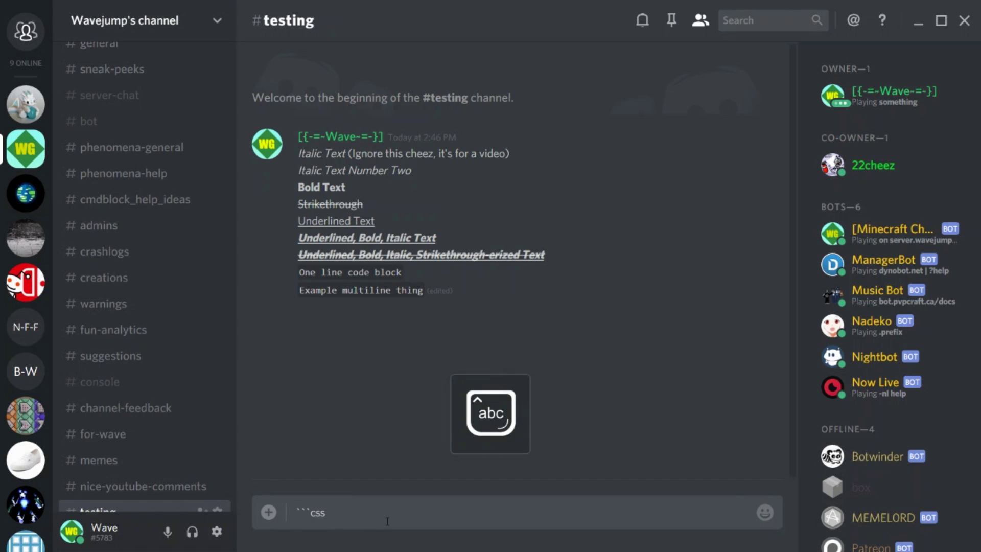
{"action": "key", "text": "shift+Return"}
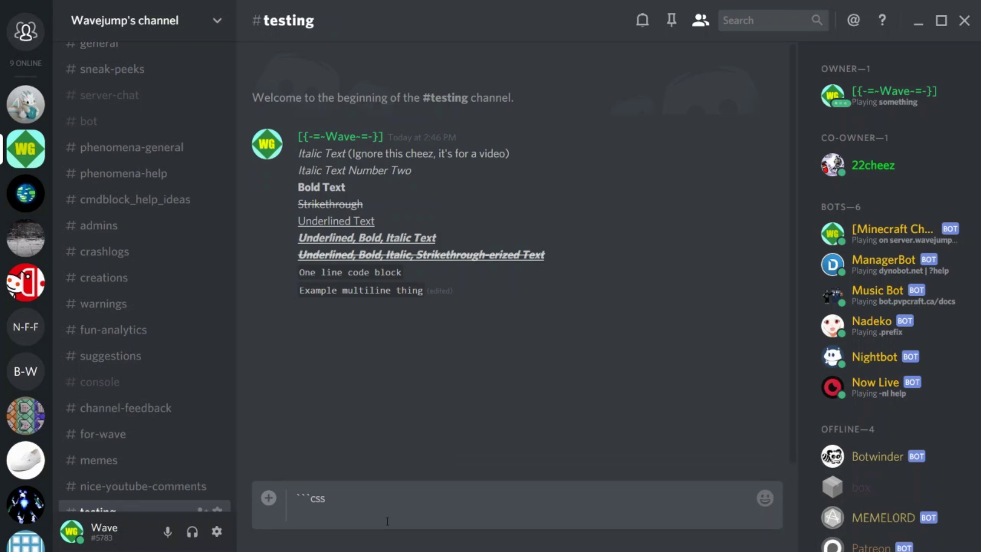
{"action": "type", "text": "This is green text"}
{"action": "key", "text": "shift+Return"}
{"action": "type", "text": "``"}
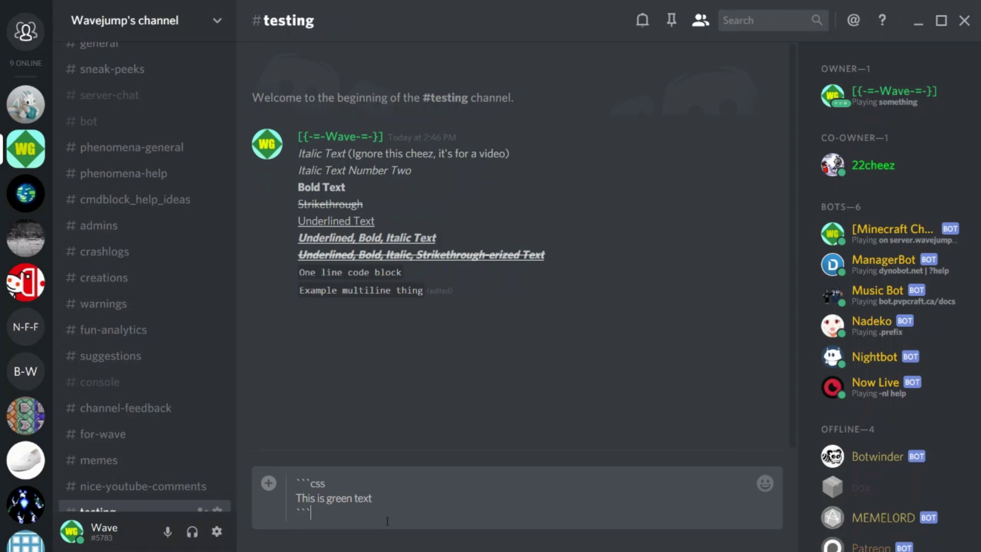
{"action": "type", "text": "`"}
{"action": "key", "text": "Return"}
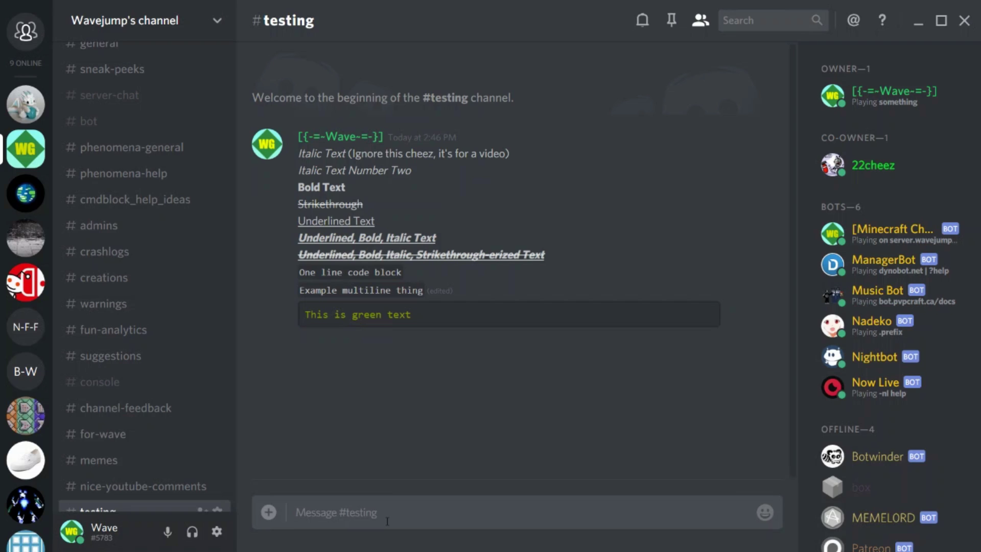
- Send a code block with let exampleVariable = prompt("test"); and console.log(exampleVariable);
{"action": "type", "text": "```js"}
{"action": "key", "text": "shift+Return"}
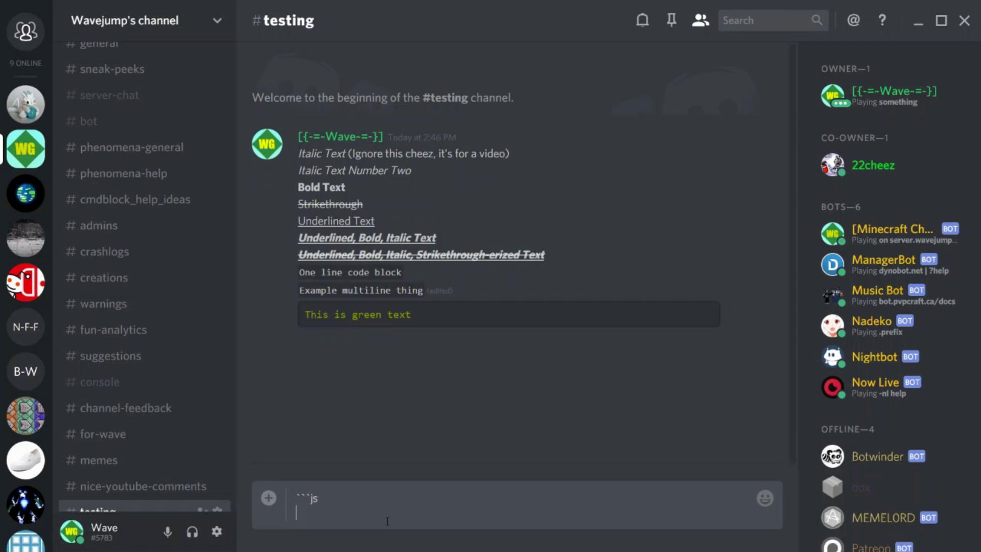
{"action": "type", "text": "var"}
{"action": "key", "text": "BackSpace"}
{"action": "key", "text": "BackSpace"}
{"action": "key", "text": "BackSpace"}
{"action": "type", "text": "let exampleVariable = "}
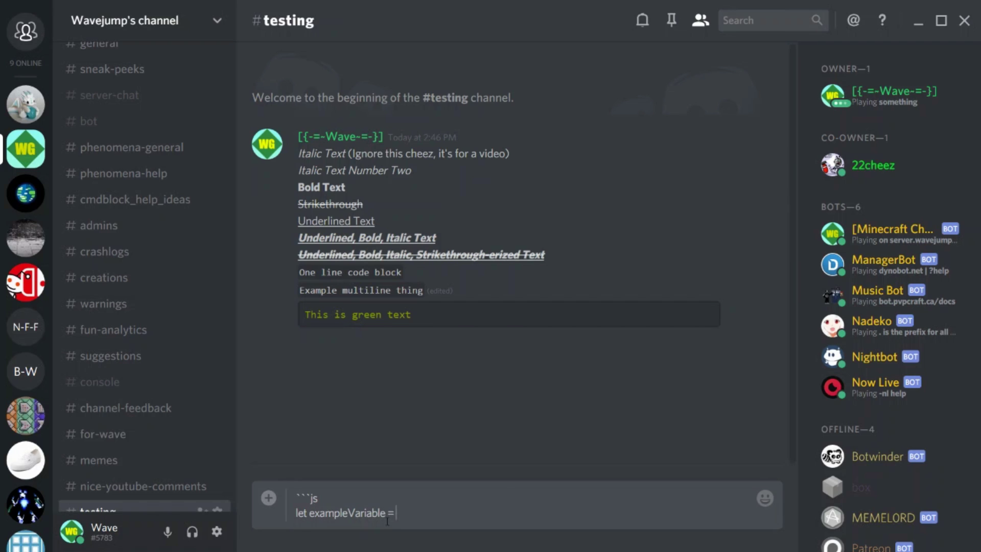
{"action": "type", "text": "prom"}
{"action": "key", "text": "BackSpace"}
{"action": "key", "text": "BackSpace"}
{"action": "key", "text": "BackSpace"}
{"action": "type", "text": "rompt(\"test\");"}
{"action": "key", "text": "shift+Return"}
{"action": "type", "text": "console.log(exampleVariabl"}
{"action": "key", "text": "BackSpace"}
{"action": "key", "text": "BackSpace"}
{"action": "key", "text": "BackSpace"}
{"action": "key", "text": "BackSpace"}
{"action": "key", "text": "BackSpace"}
{"action": "type", "text": "ariable);"}
{"action": "key", "text": "shift+Return"}
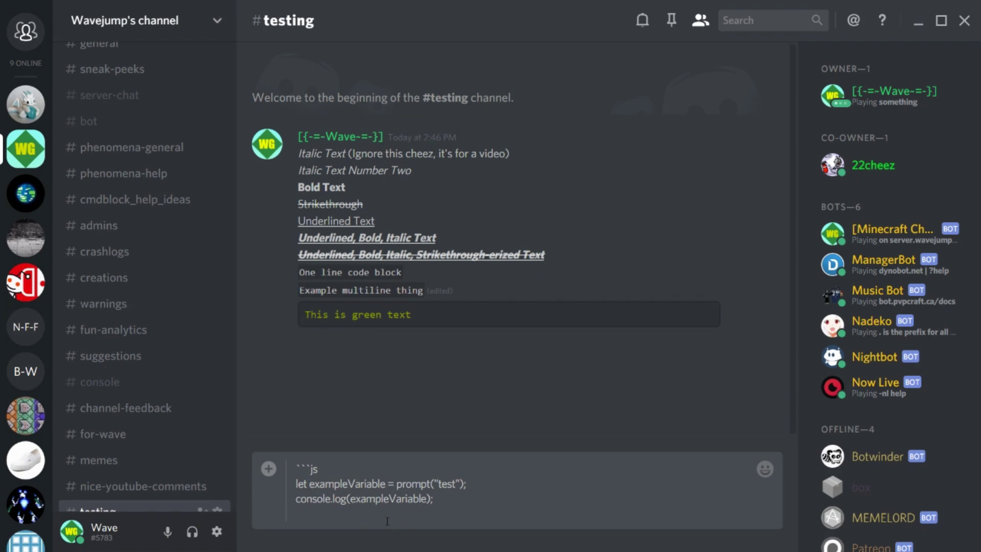
{"action": "type", "text": "```"}
{"action": "key", "text": "Return"}
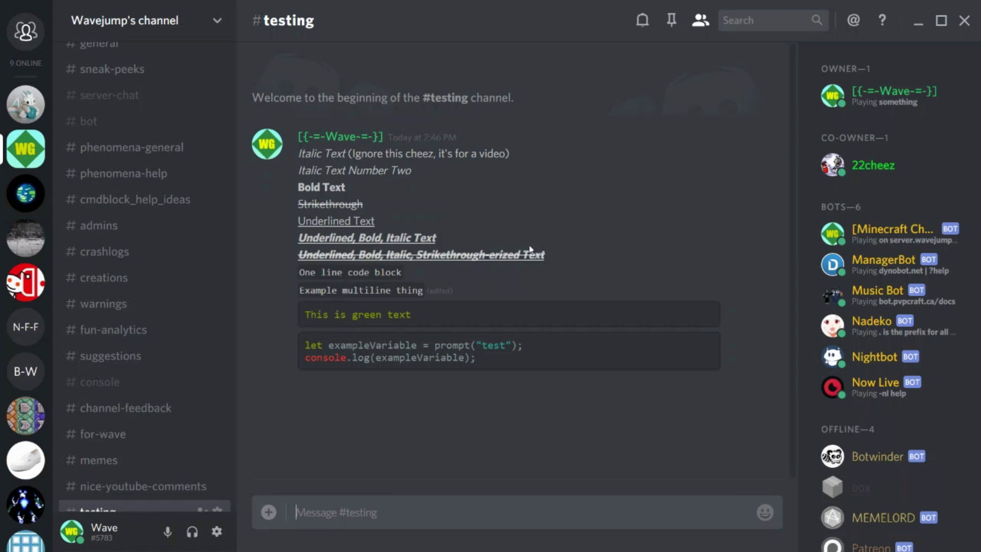
- Select parts of the posted JavaScript code, such as the word test and the console.log line
{"action": "left_click_drag", "start_coordinate": [302, 344], "coordinate": [494, 361]}
{"action": "left_click", "coordinate": [494, 363]}
{"action": "left_click_drag", "start_coordinate": [443, 328], "coordinate": [509, 347]}
{"action": "left_click", "coordinate": [333, 335]}
{"action": "left_click", "coordinate": [509, 347]}
{"action": "double_click", "coordinate": [499, 348]}
{"action": "left_click", "coordinate": [485, 342]}
{"action": "right_click", "coordinate": [444, 360]}
{"action": "left_click", "coordinate": [379, 355]}
{"action": "left_click_drag", "start_coordinate": [470, 358], "coordinate": [305, 358]}
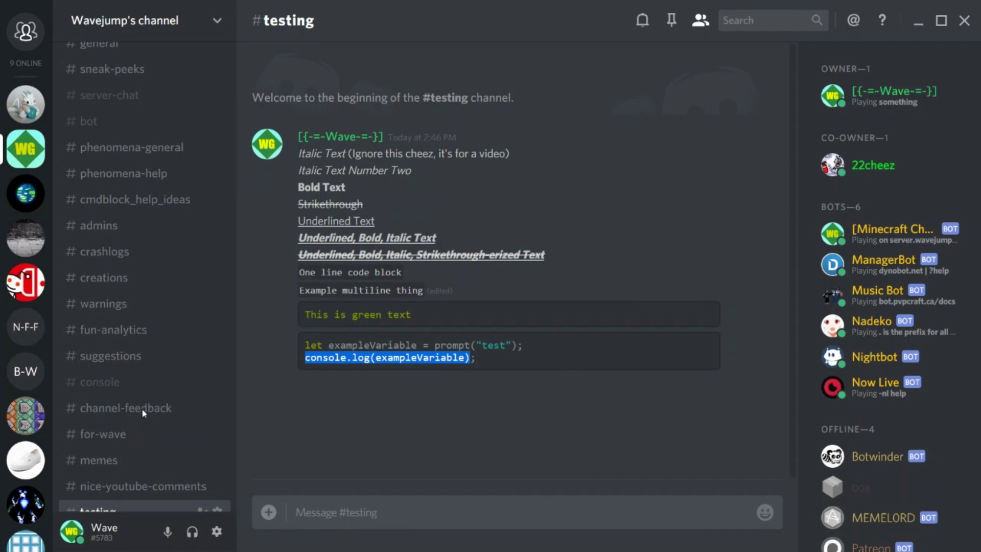
{"action": "left_click", "coordinate": [337, 512]}
- Send an html-fenced code block containing "<h1> Test </h1>", then start a new ``` draft
{"action": "type", "text": "`"}
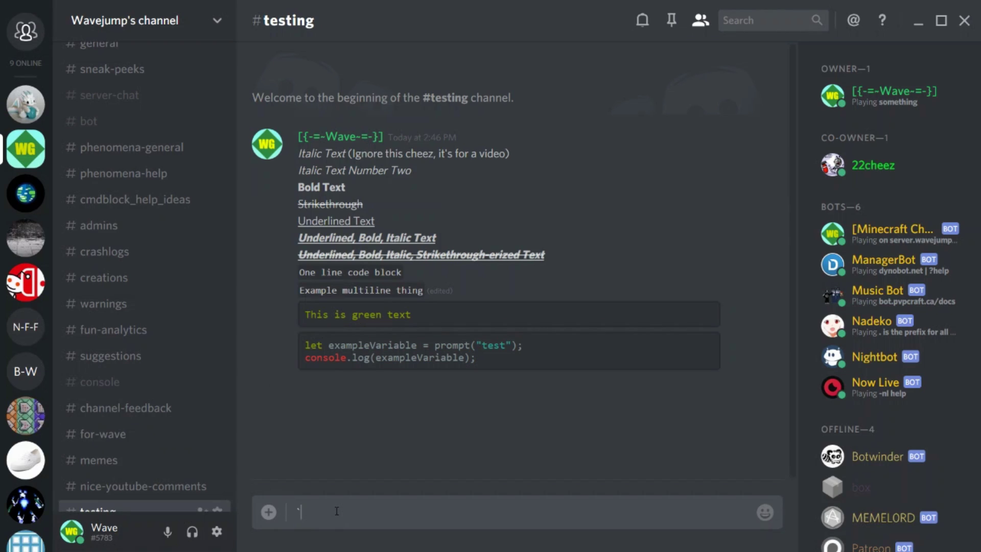
{"action": "type", "text": "``html"}
{"action": "key", "text": "shift+Return"}
{"action": "type", "text": "<"}
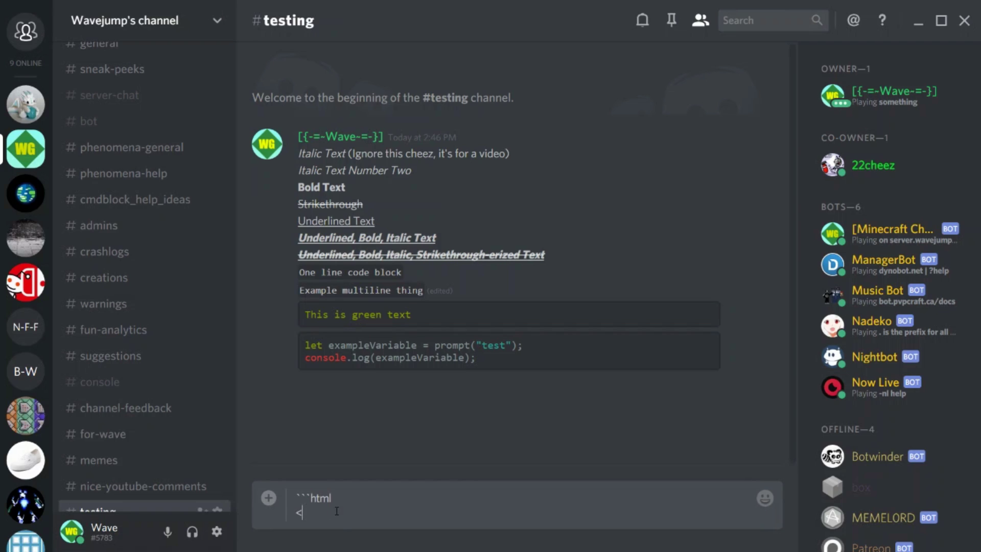
{"action": "type", "text": "h1"}
{"action": "type", "text": ">"}
{"action": "type", "text": " Test"}
{"action": "type", "text": " <"}
{"action": "type", "text": "/h!>"}
{"action": "key", "text": "BackSpace"}
{"action": "key", "text": "BackSpace"}
{"action": "type", "text": "1>"}
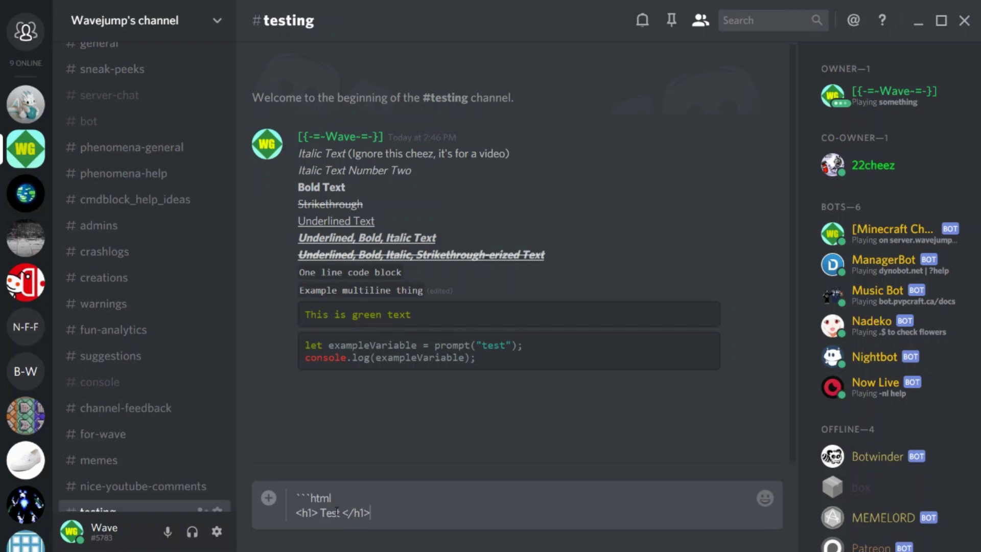
{"action": "key", "text": "shift+Return"}
{"action": "type", "text": "```"}
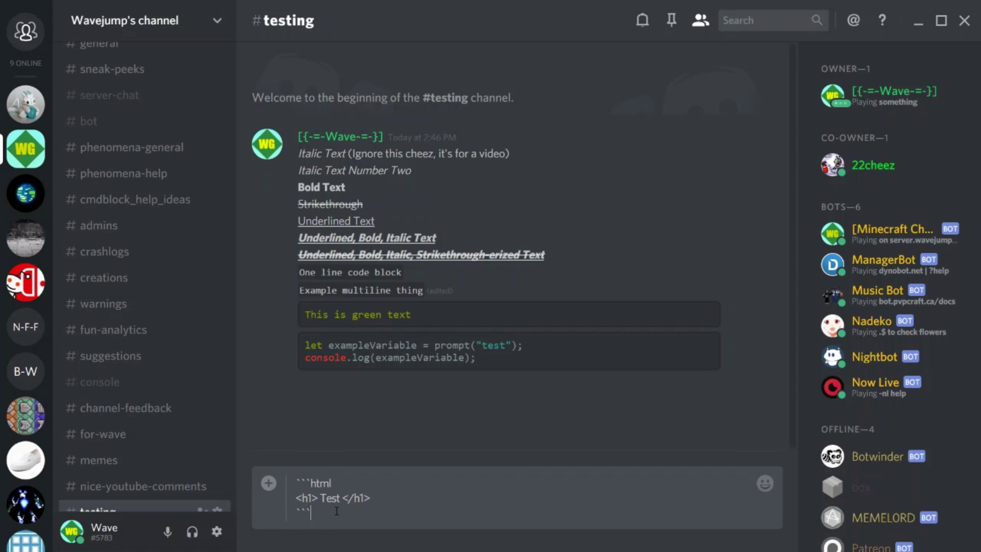
{"action": "key", "text": "Return"}
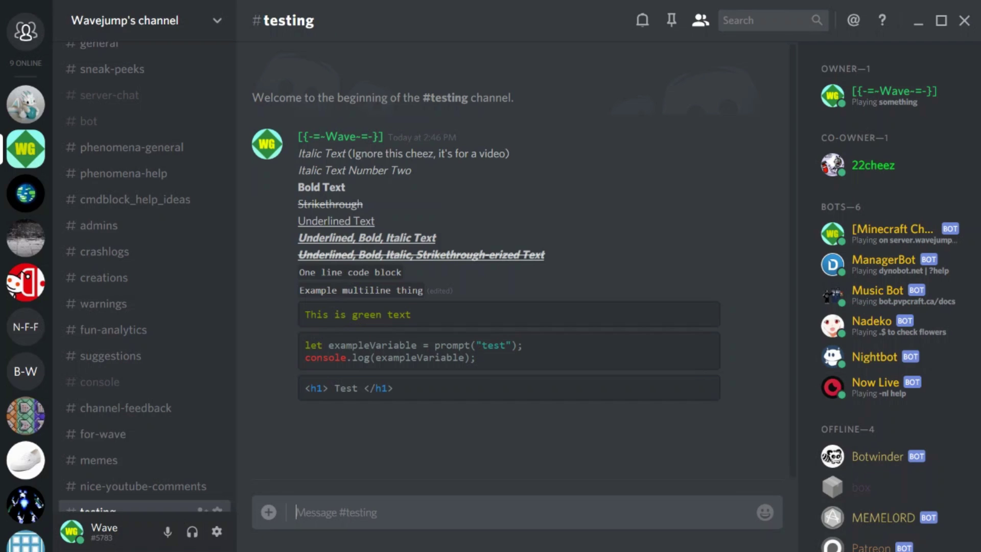
{"action": "type", "text": "```"}
{"action": "key", "text": "shift+Return"}
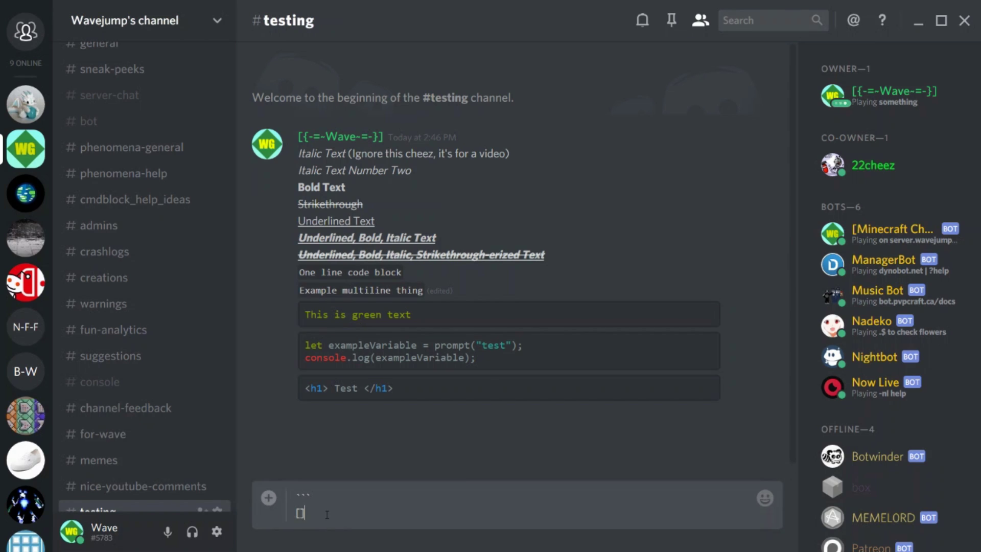
{"action": "type", "text": "0"}
{"action": "type", "text": "Click here"}
{"action": "type", "text": "http://"}
{"action": "type", "text": "patreon.com/waveju"}
{"action": "type", "text": "mp"}
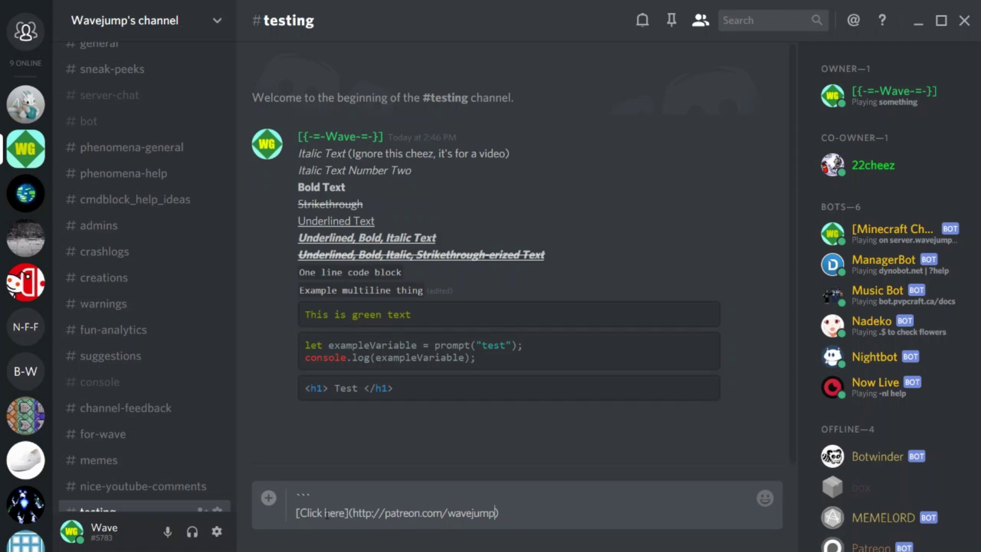
{"action": "key", "text": "shift+Return"}
{"action": "type", "text": "```"}
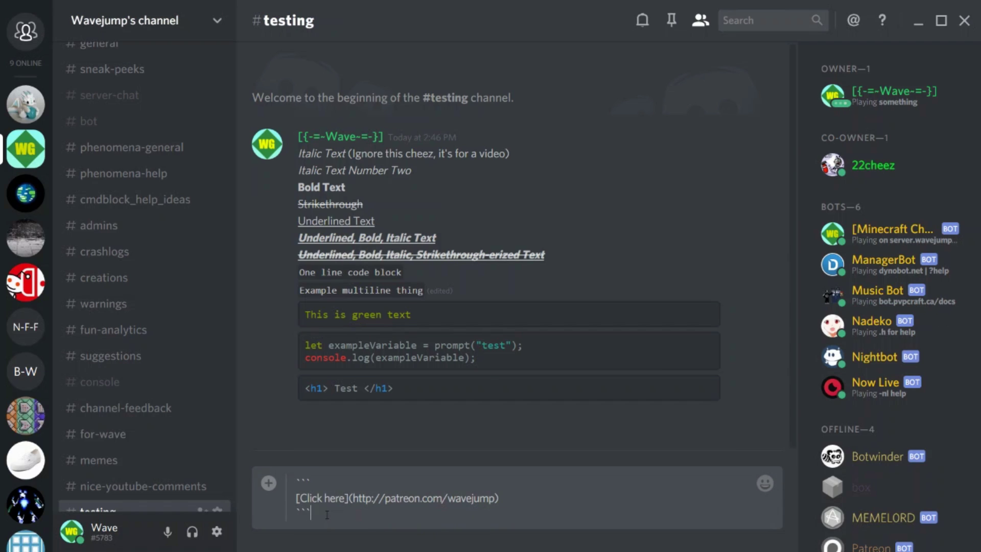
{"action": "key", "text": "Return"}
- Edit that message to add markdown after the opening backticks and save it
{"action": "key", "text": "Up"}
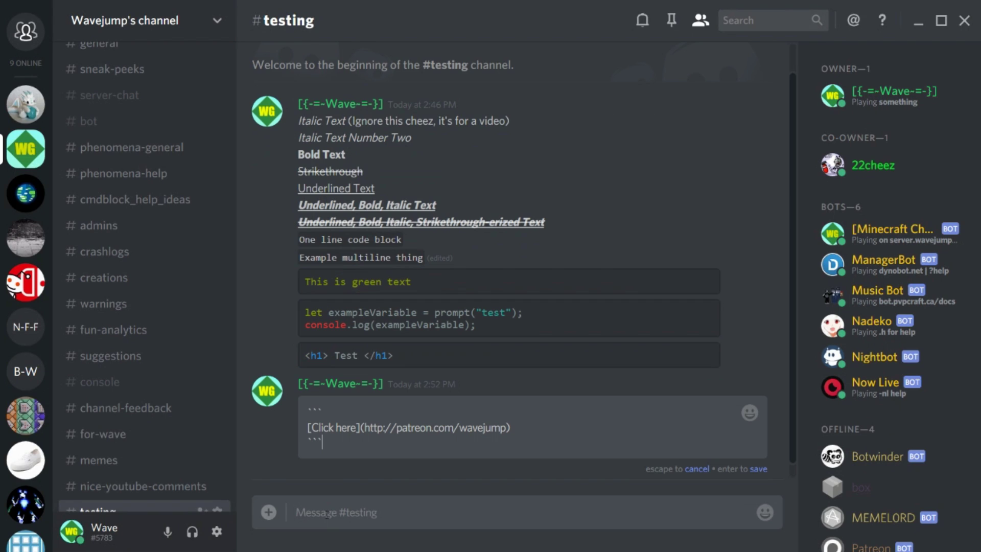
{"action": "key", "text": "Up"}
{"action": "key", "text": "Up"}
{"action": "key", "text": "Up"}
{"action": "type", "text": "markdown"}
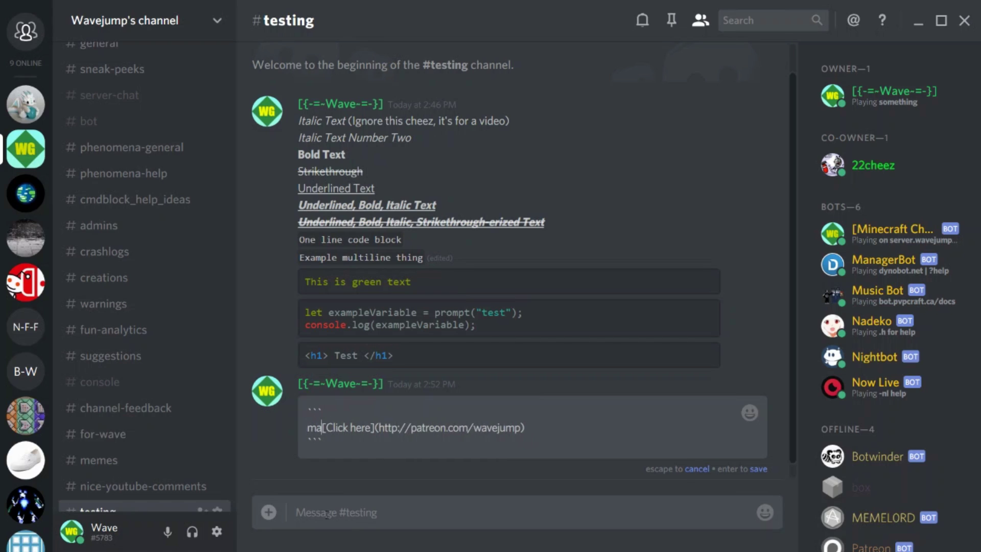
{"action": "key", "text": "BackSpace"}
{"action": "key", "text": "BackSpace"}
{"action": "key", "text": "BackSpace"}
{"action": "key", "text": "BackSpace"}
{"action": "key", "text": "BackSpace"}
{"action": "key", "text": "BackSpace"}
{"action": "key", "text": "BackSpace"}
{"action": "key", "text": "BackSpace"}
{"action": "key", "text": "BackSpace"}
{"action": "type", "text": "markdown"}
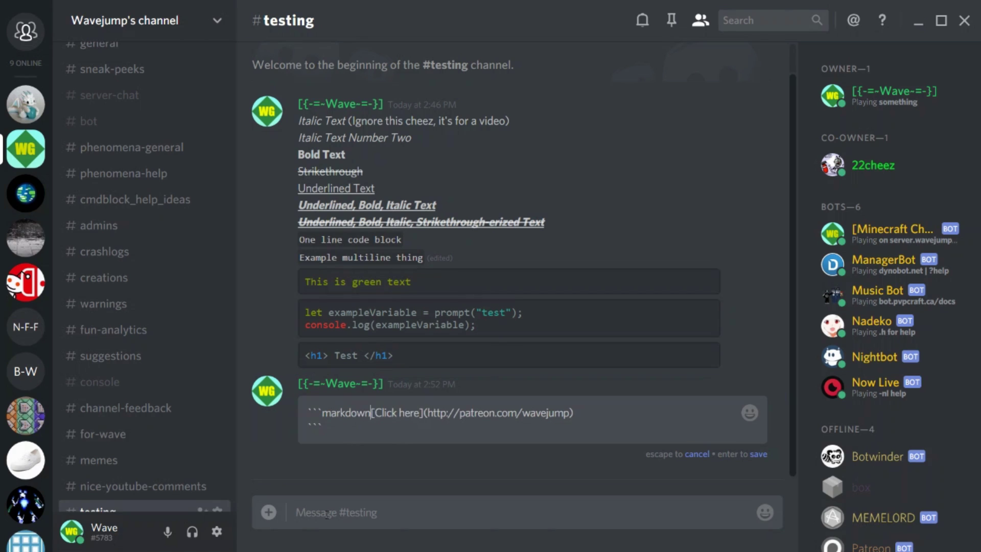
{"action": "key", "text": "shift+Return"}
{"action": "key", "text": "shift+Return"}
{"action": "key", "text": "BackSpace"}
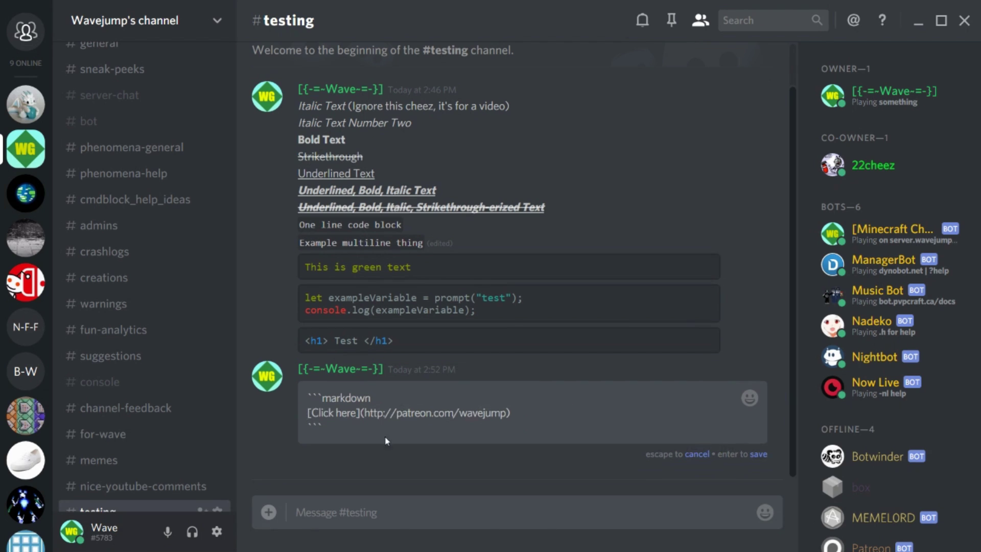
{"action": "key", "text": "Return"}
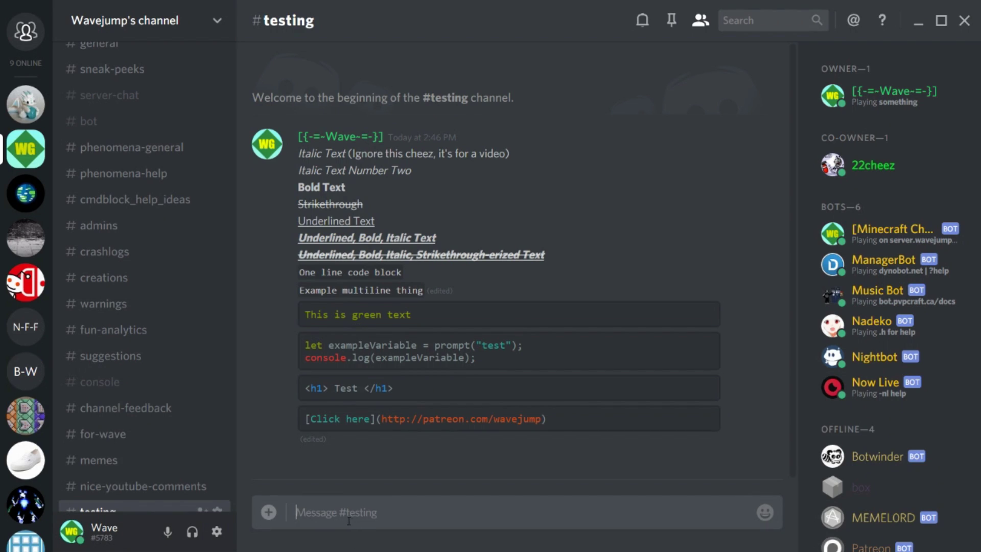
- Draft a css-fenced block with the line "Green Text" and a closing fence, then begin a ```j line
{"action": "type", "text": "``css"}
{"action": "key", "text": "shift+Return"}
{"action": "type", "text": "Green Text"}
{"action": "key", "text": "shift+Return"}
{"action": "type", "text": "```"}
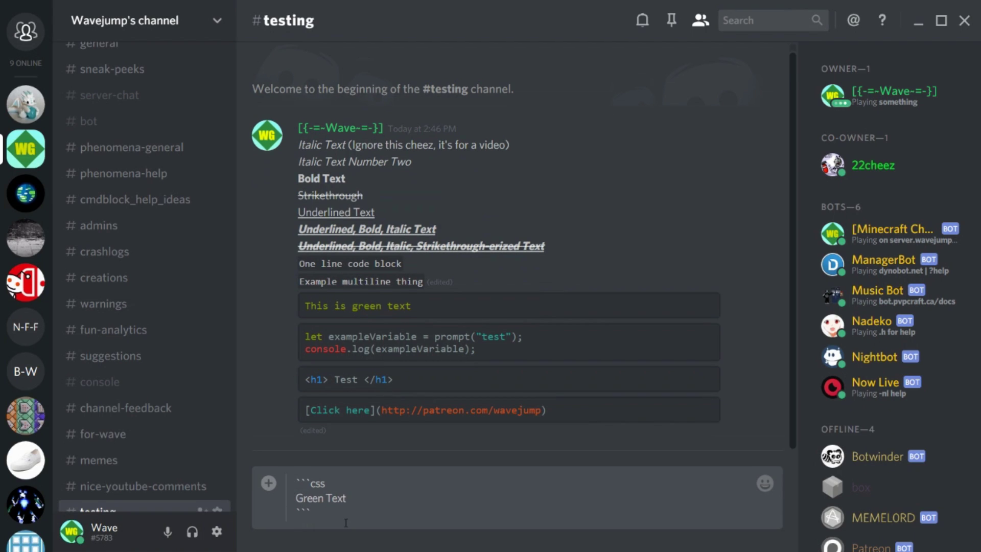
{"action": "key", "text": "shift+Return"}
{"action": "type", "text": "```j"}
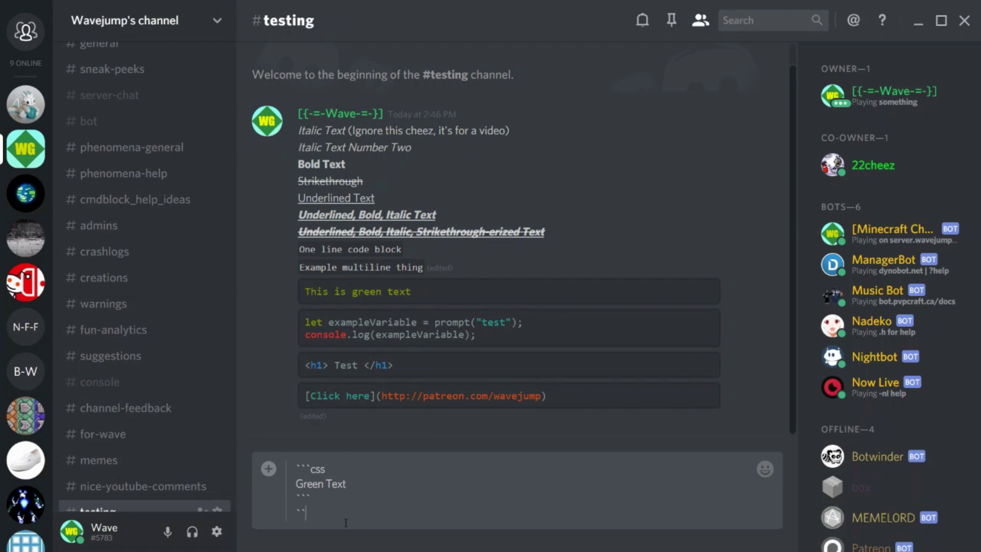